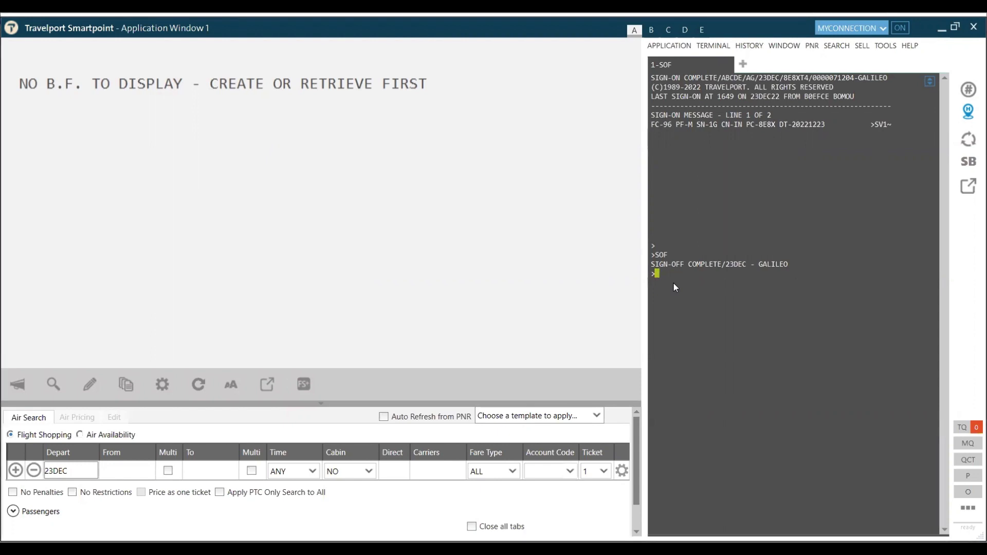
Step: Send a SON/ sign-on request with your sign-on ID and enter the account password, revealed
key("Return")
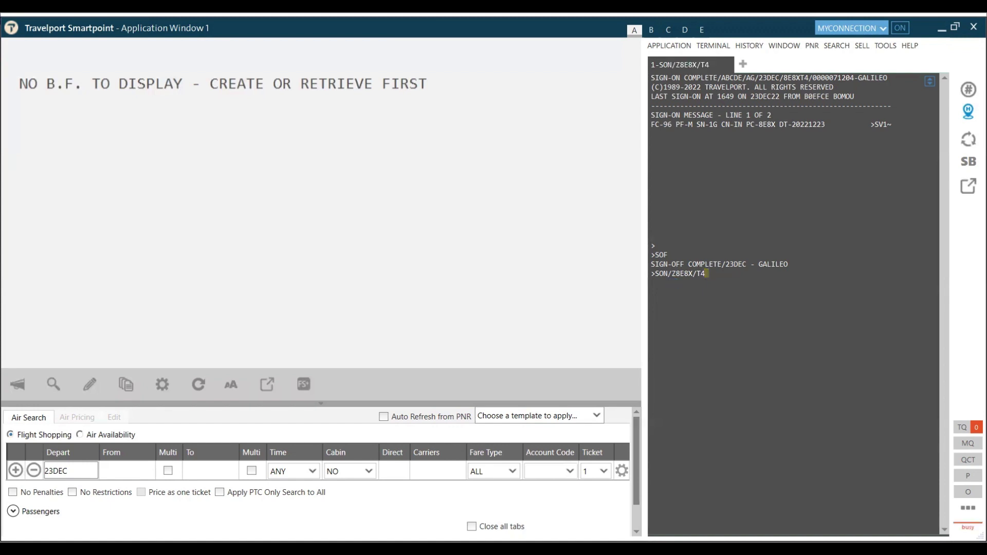
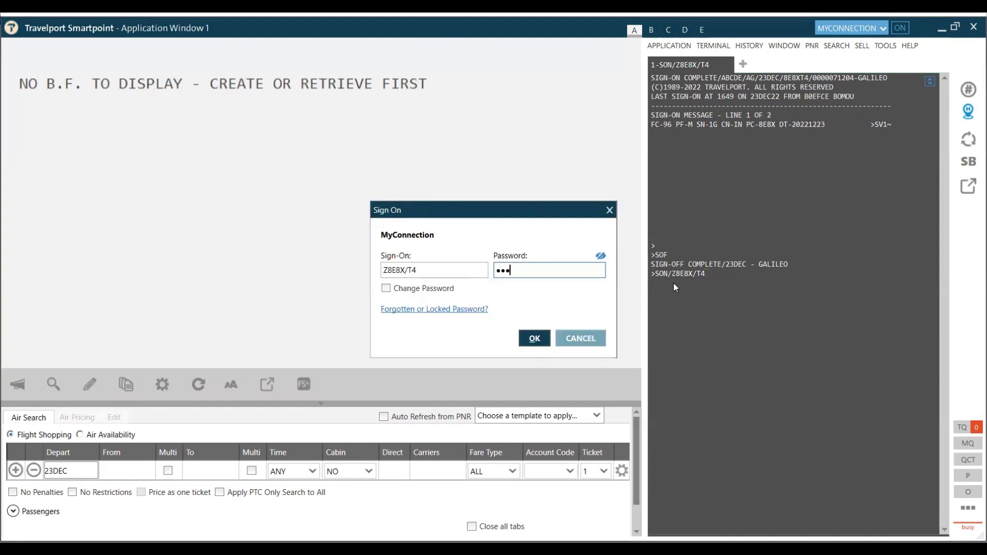
left_click(601, 256)
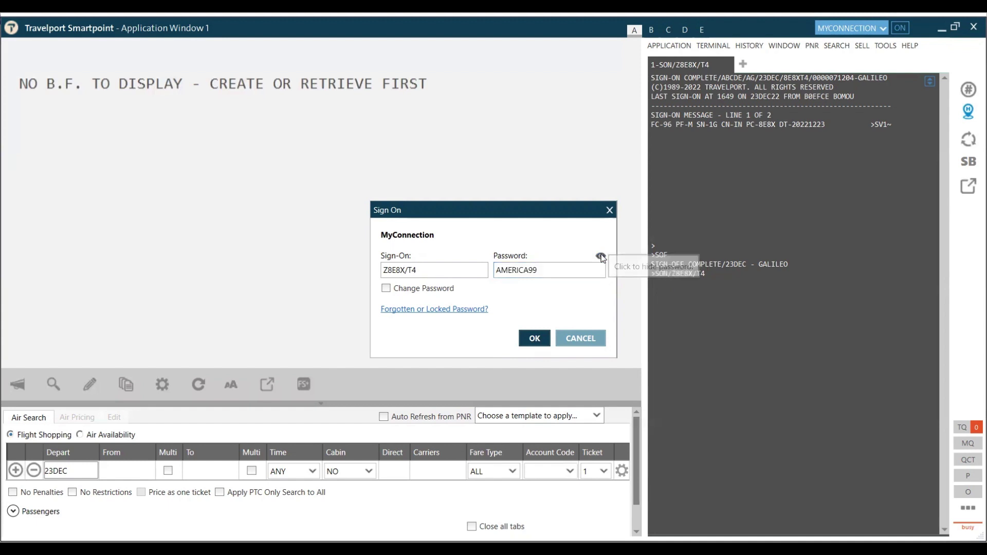
Step: Complete the sign-on without adding an email address, then sign off with SOF
left_click(533, 342)
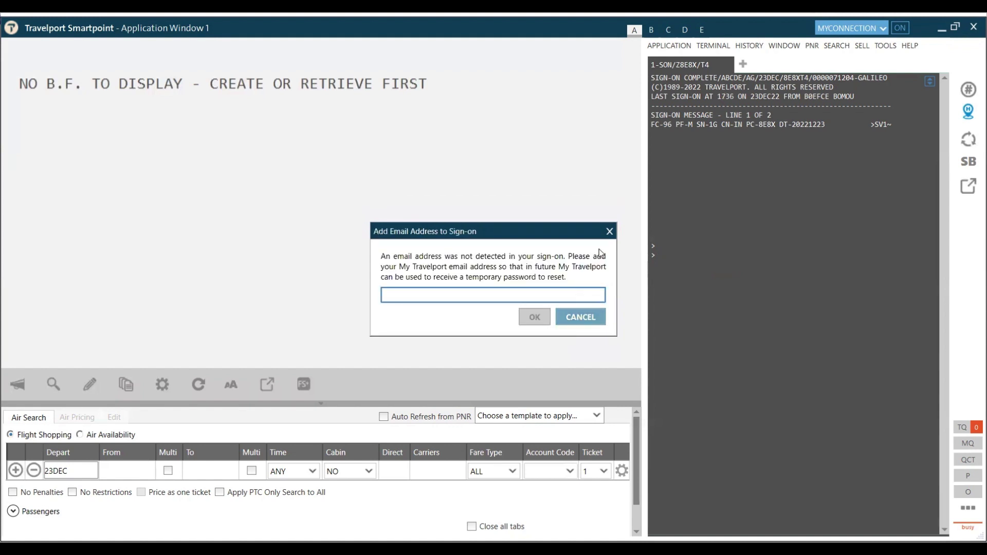
left_click(575, 318)
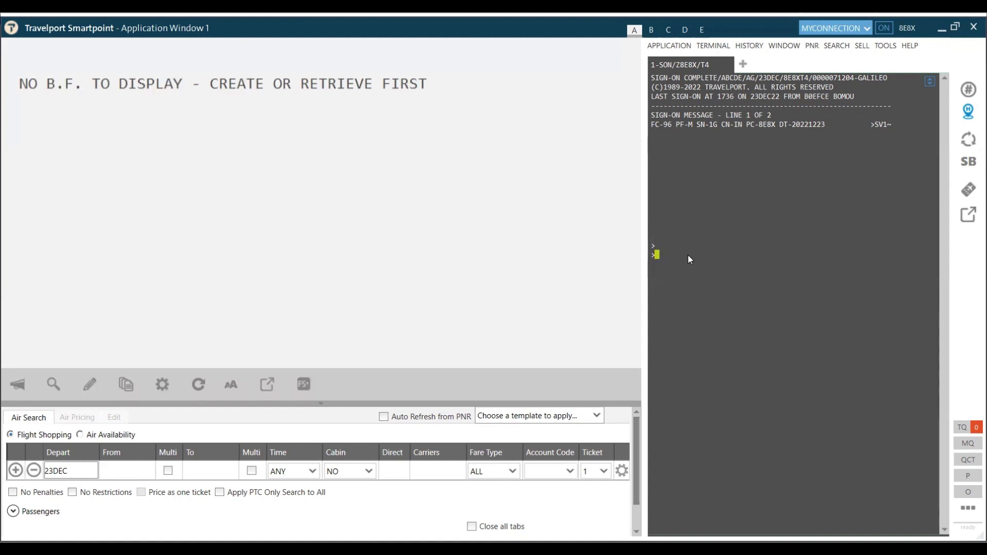
type("SOF")
key("Return")
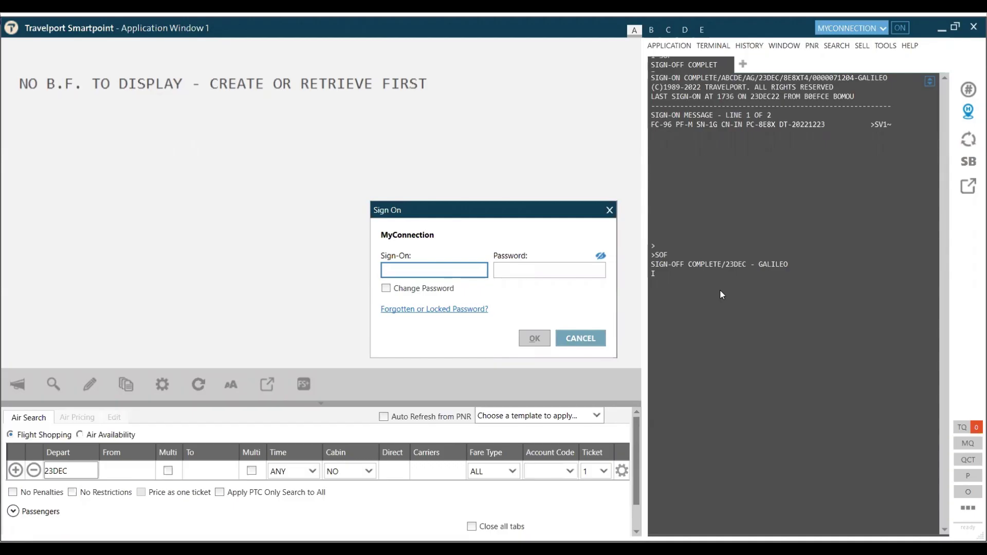
Step: Sign back on with your sign-on ID and password, declining to add an email address
key("Tab")
type("*******")
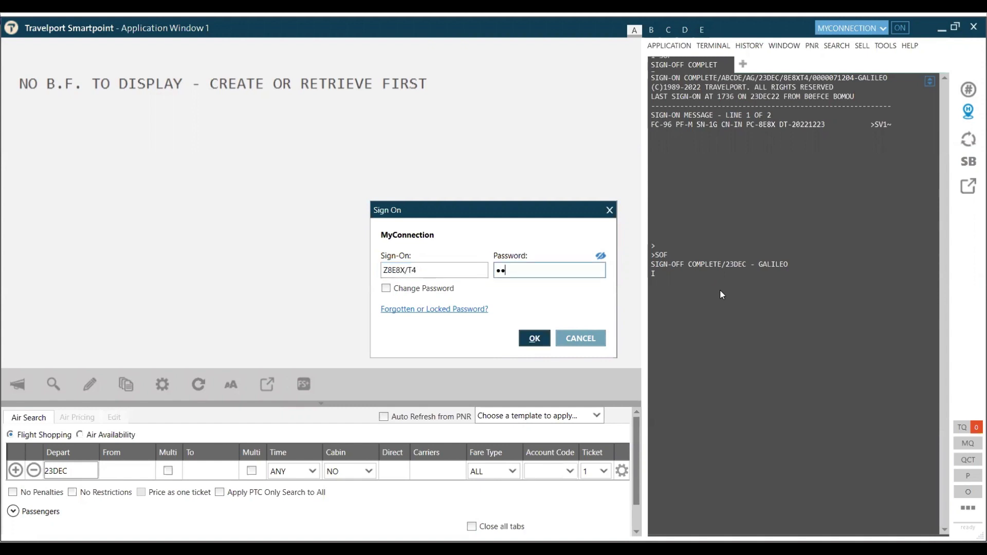
type("**")
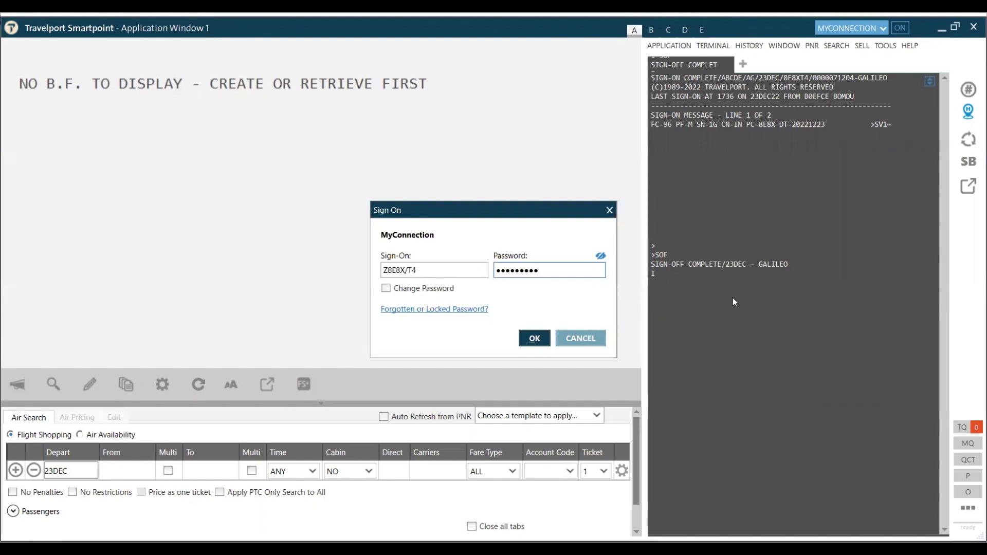
left_click(530, 342)
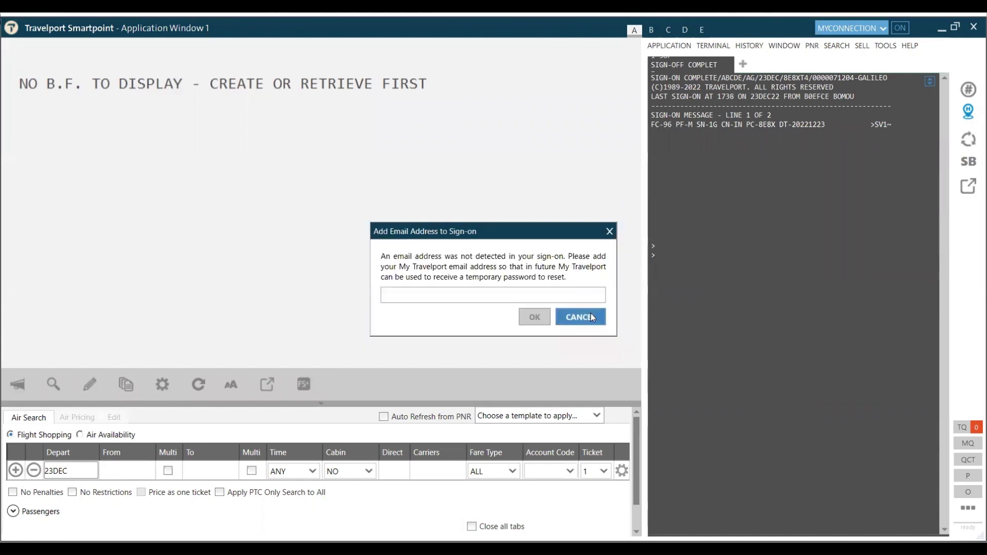
left_click(591, 313)
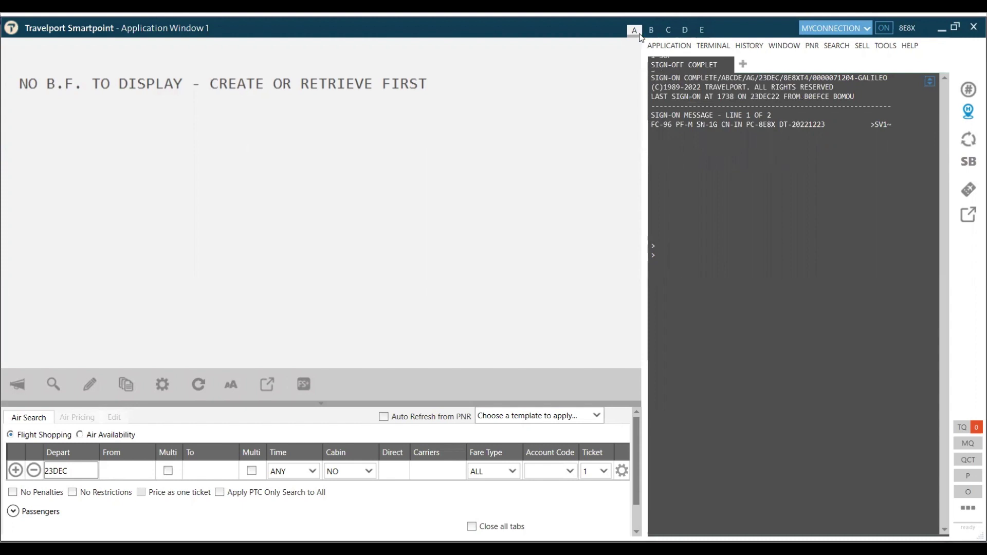
Step: Cycle through work areas B and C, then move to work area D with SD
mouse_move(653, 31)
left_click(651, 31)
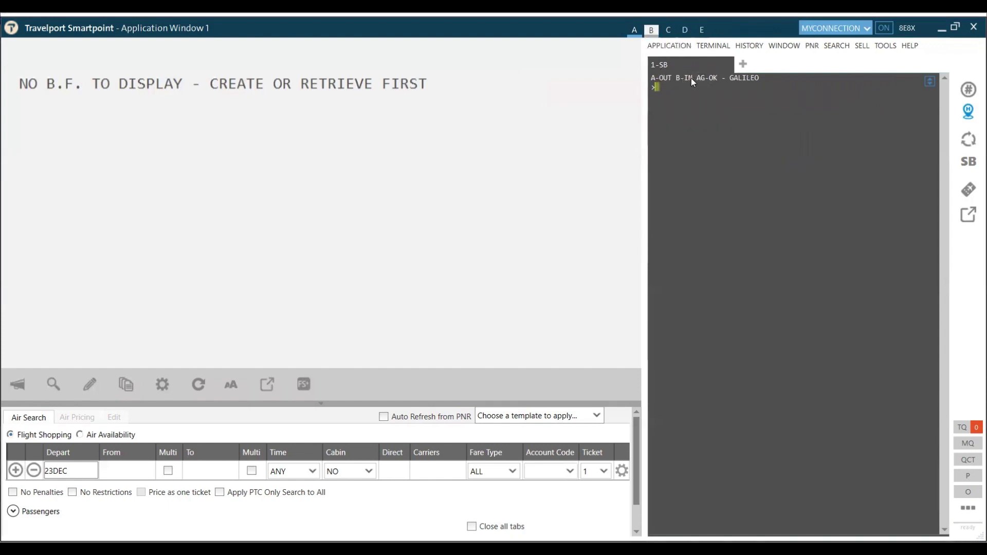
left_click(670, 32)
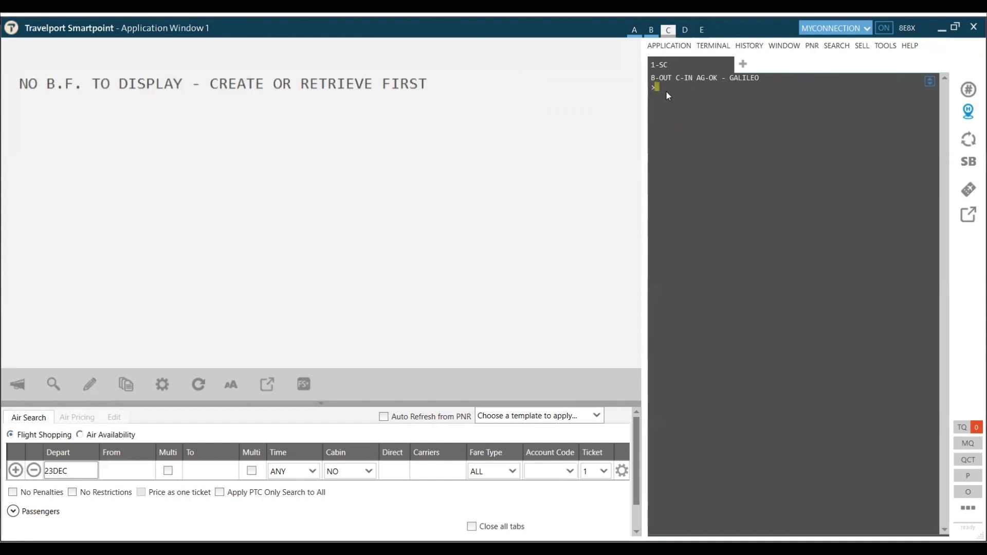
type("SD")
key("Return")
Step: Dismiss the work area preview and return to work area A with the SA entry
mouse_move(653, 32)
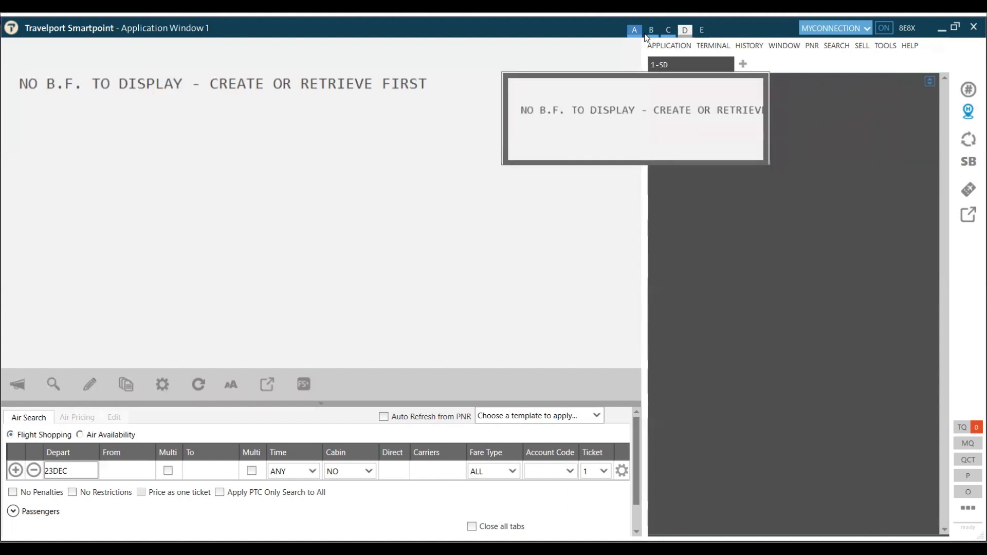
left_click(684, 31)
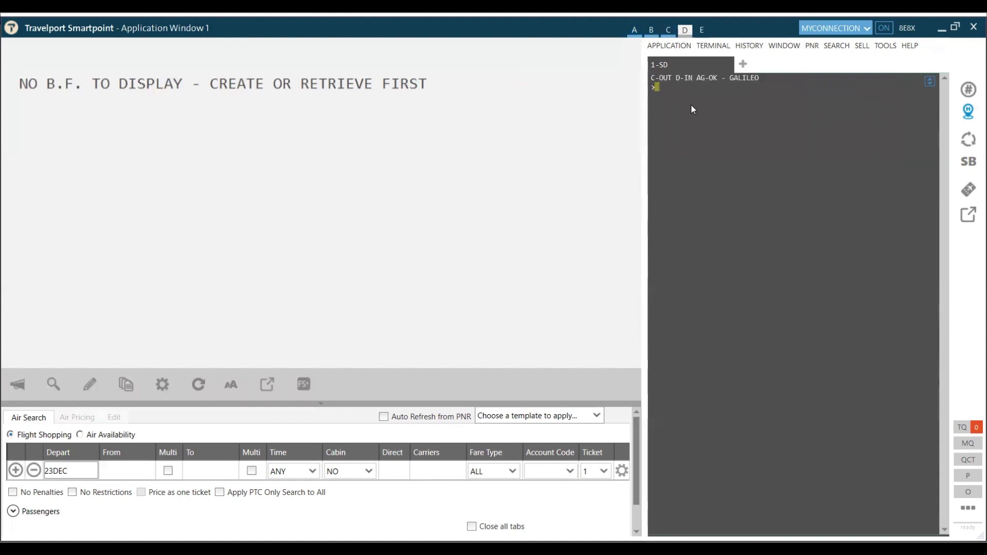
type("SA")
key("Return")
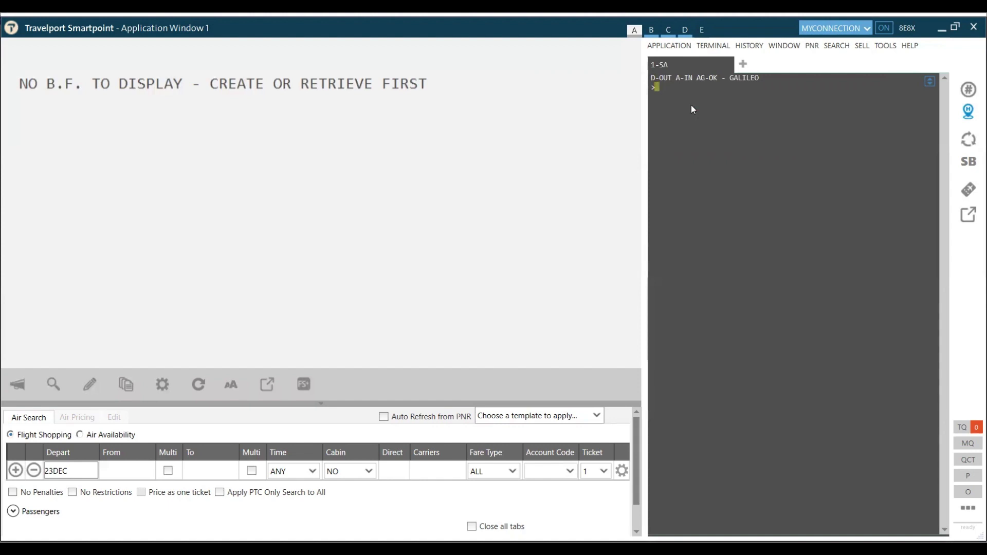
Step: Request the agency information display with 0P/W*
type("0P")
type("/W*")
key("Return")
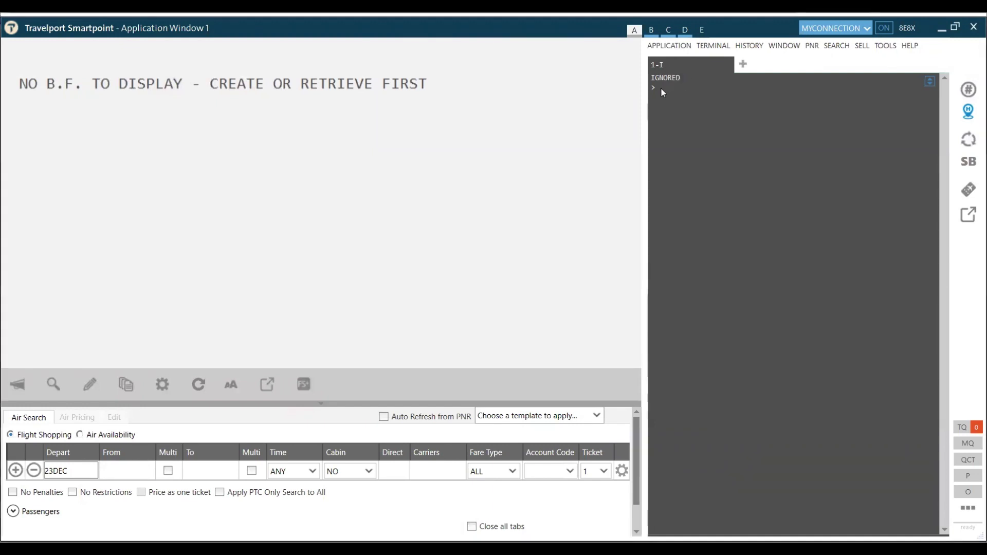
Step: Ignore the agency display and bring up the General Information Index with GG*
key("Return")
type("*")
key("Return")
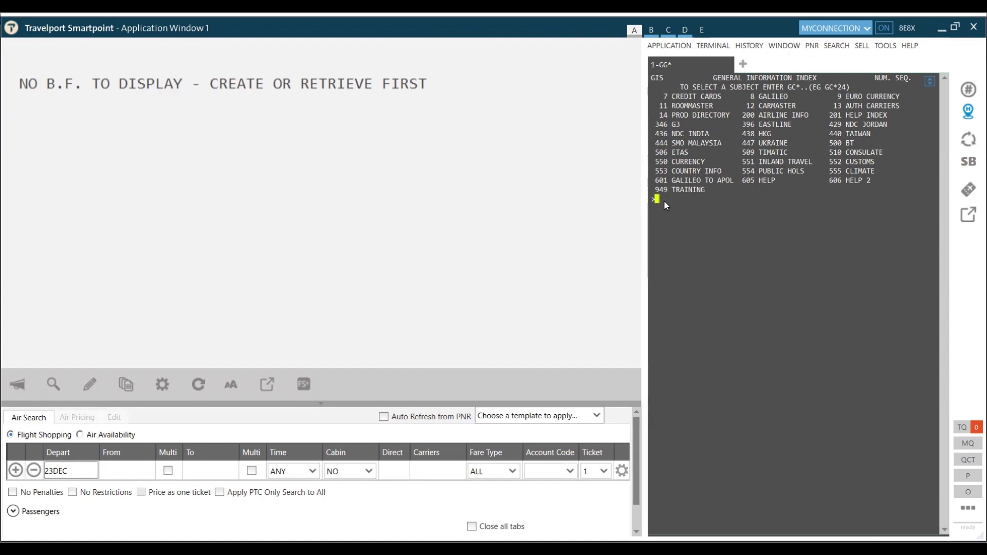
type("GC*7")
Step: Open GIS chapter 7 Credit Cards, view page 3 Validity Dates, then clear with I
key("Return")
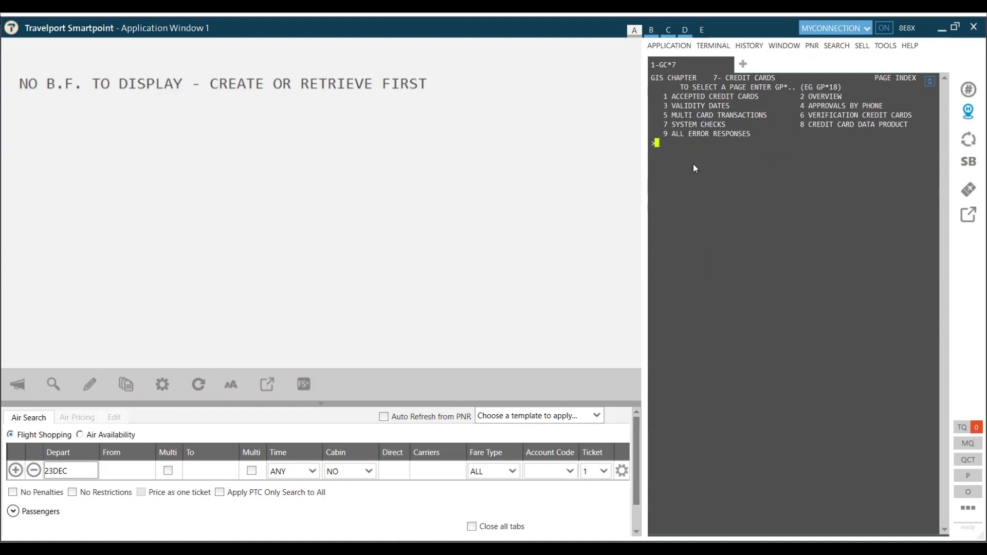
type("GP*3")
key("Return")
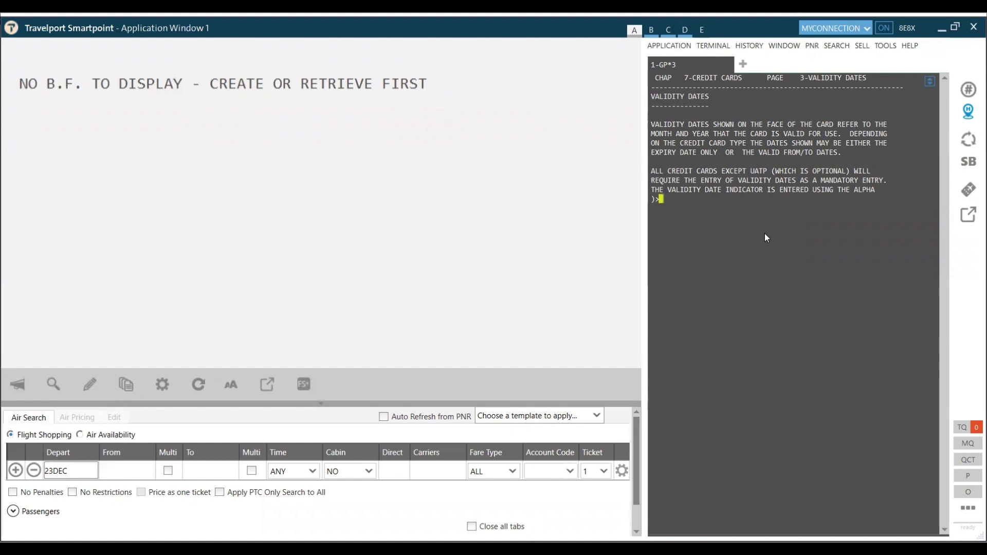
type("I")
key("Return")
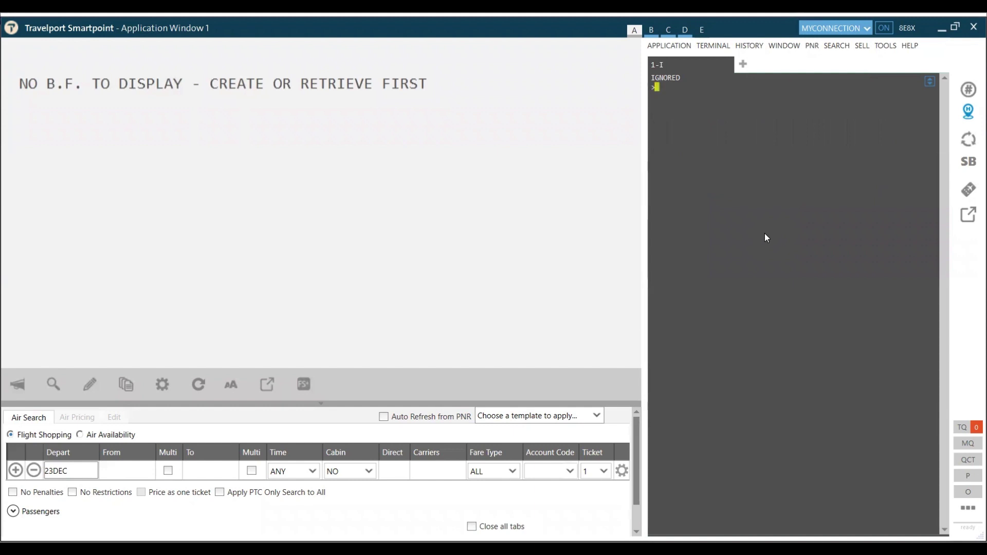
Step: Display the meal codes list with H/MEAL, then the Fare Quote help page
type("H/MEA")
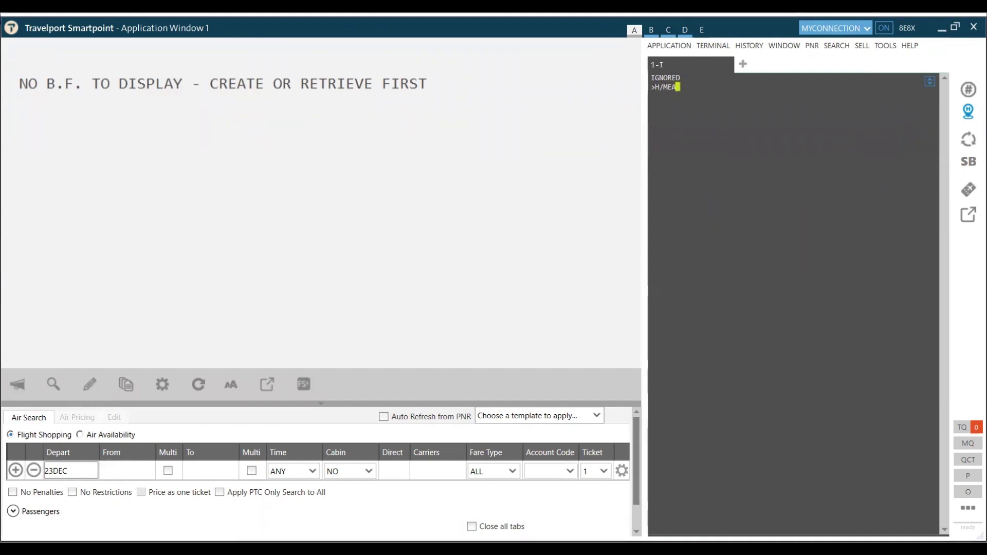
type("L")
key("Return")
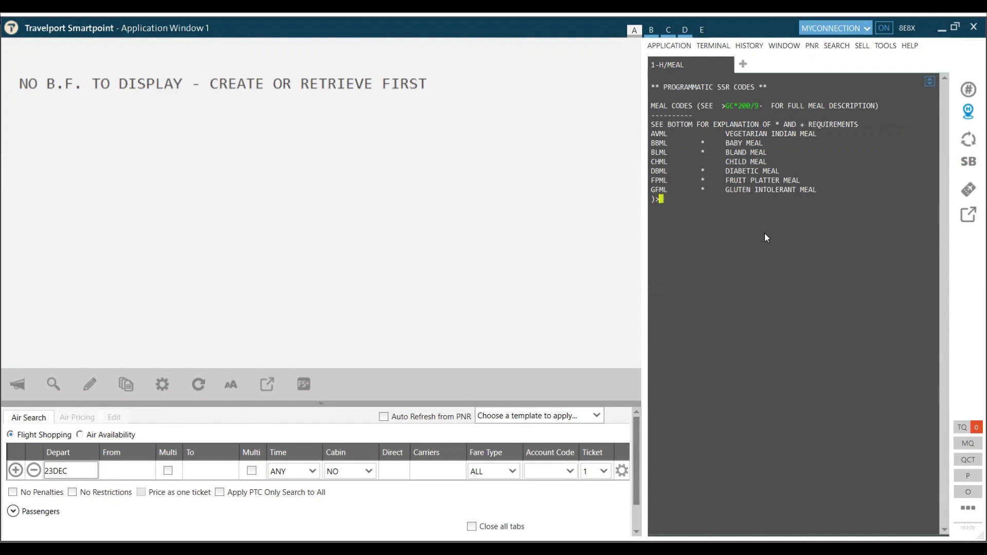
type("HELP FQ")
key("Return")
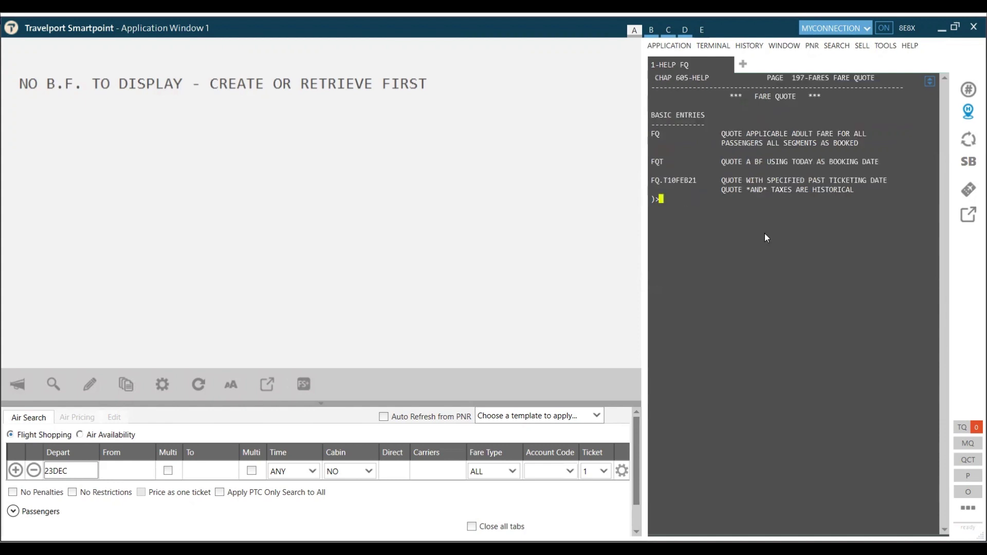
Step: Redisplay the meal codes list and the HELP FQ Fare Quote page once more
type("H/")
type("MEAL")
key("Return")
type("HELP")
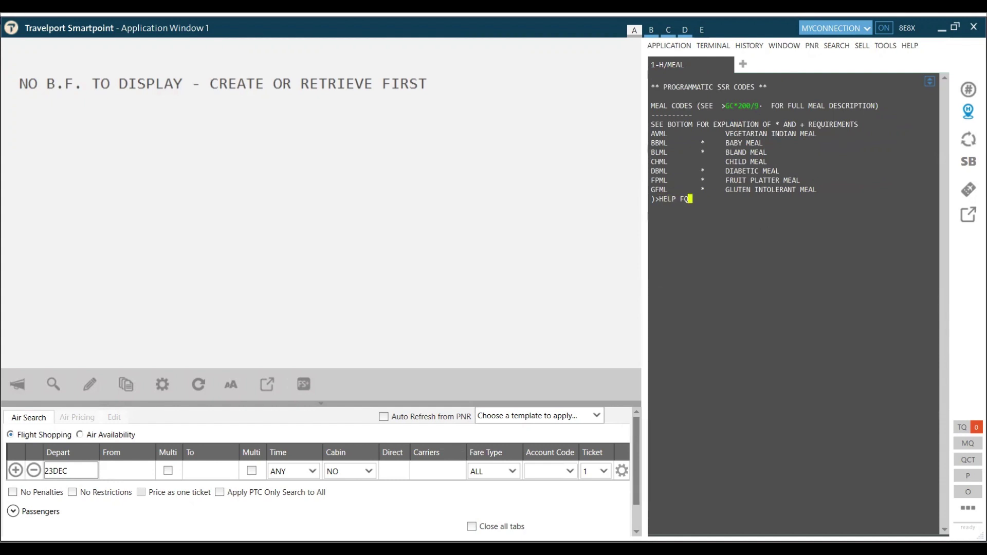
type(" FQ")
key("Return")
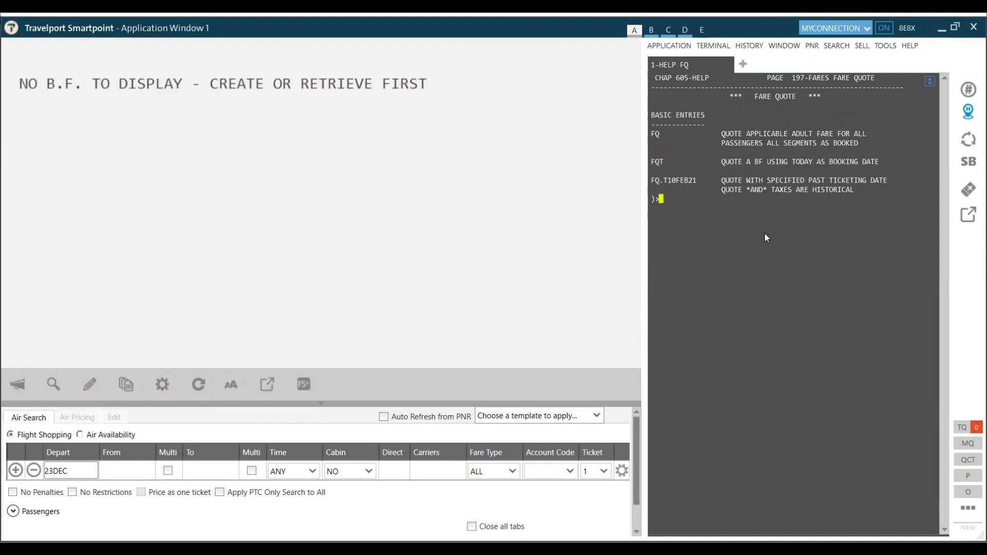